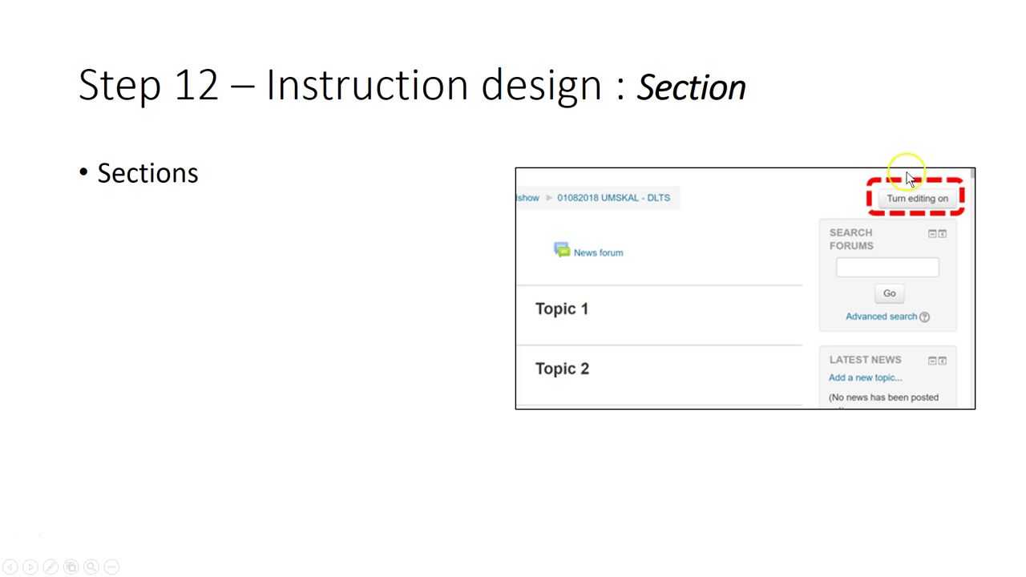
Advance the Section slide to show the larger Topic 1/Topic 2 editing-mode screenshot.
click(932, 222)
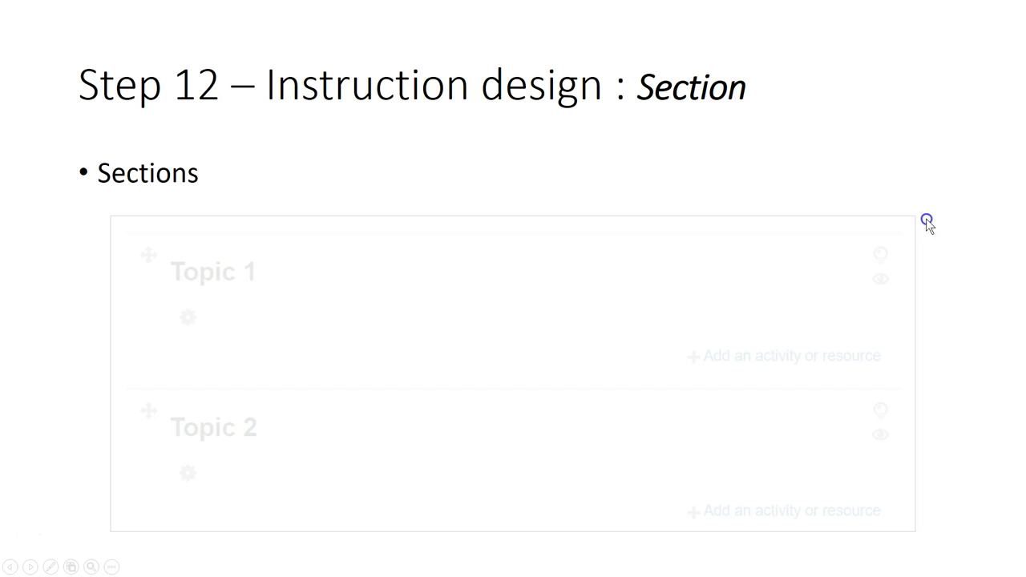
Advance the Section slide to reveal the Summary of Topic 1 edit form screenshot.
click(192, 314)
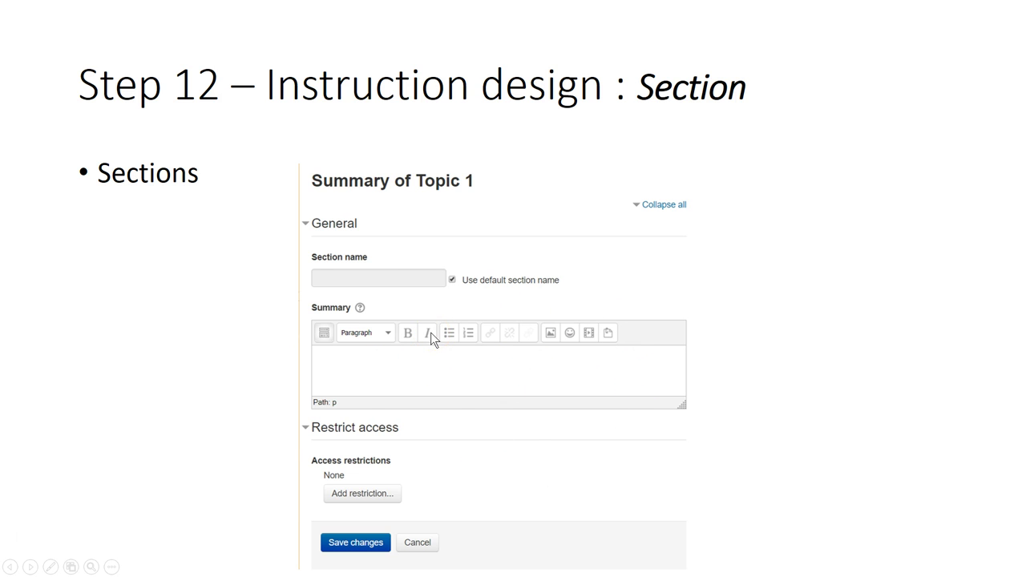
In the browser, move Video about rabbit to the second Topic 1 and Quiz 1 to the first.
key(alt+Tab)
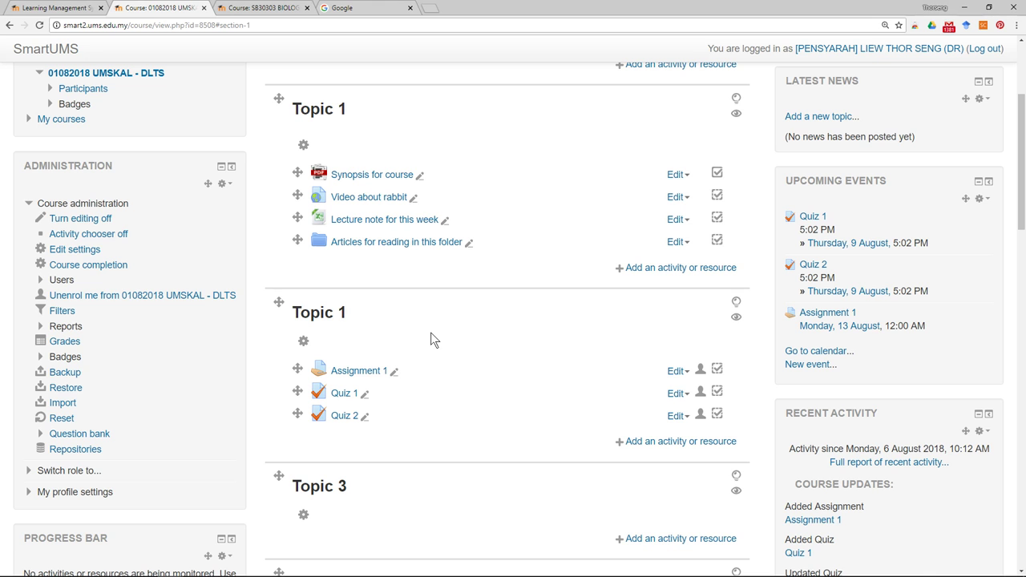
scroll(533, 323, up, 2)
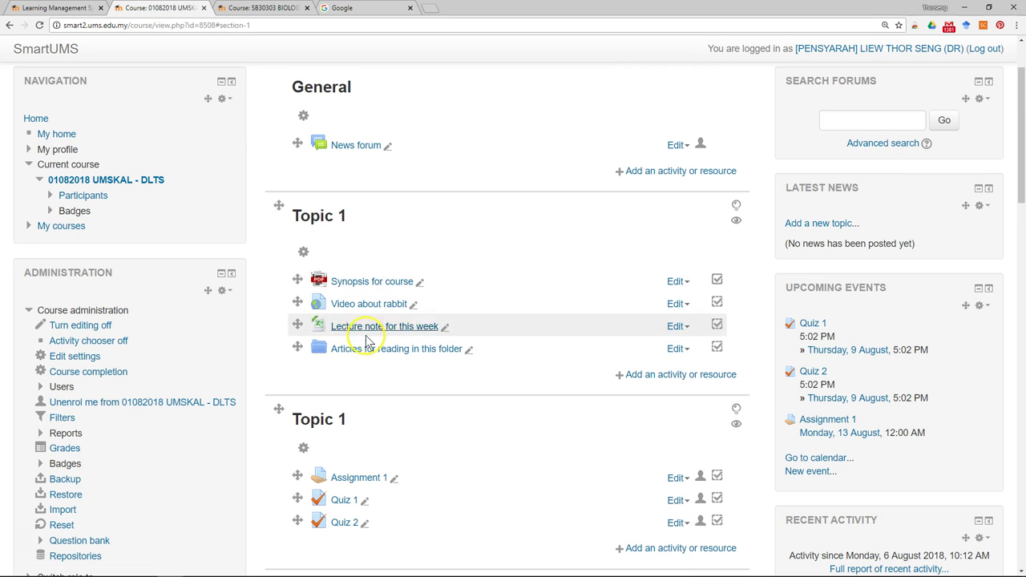
scroll(403, 449, down, 2)
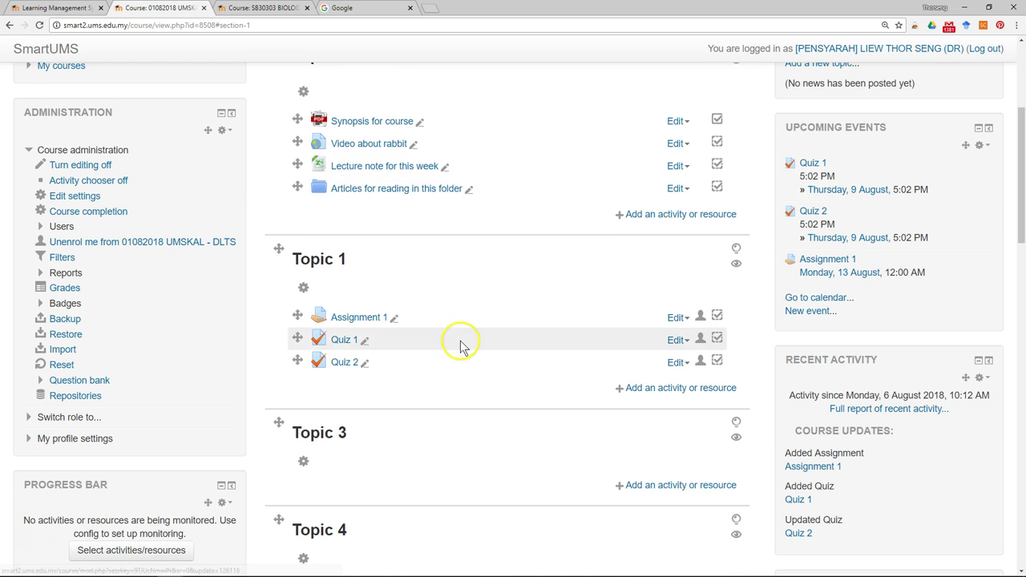
scroll(457, 349, up, 1)
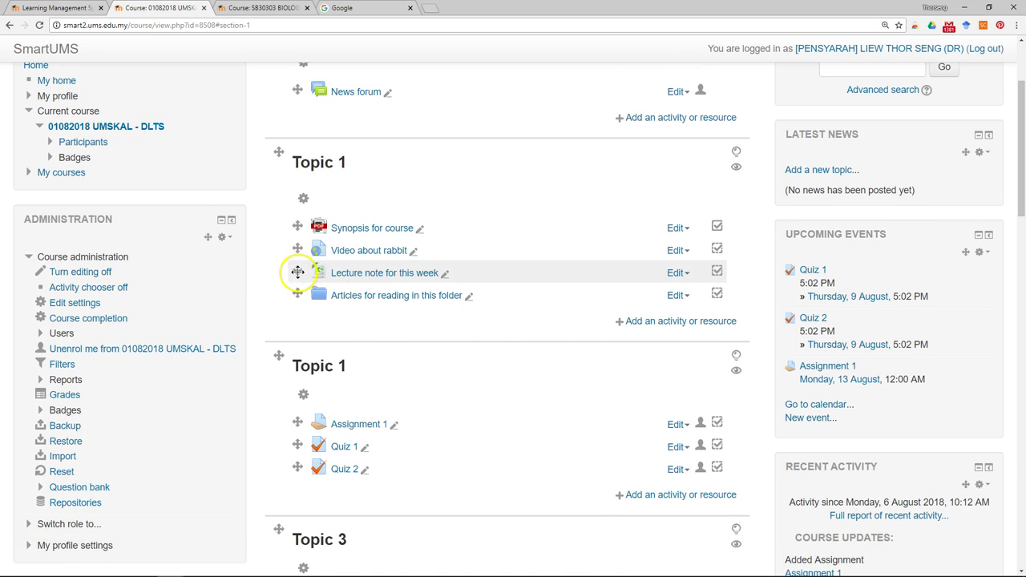
drag(290, 250, 298, 393)
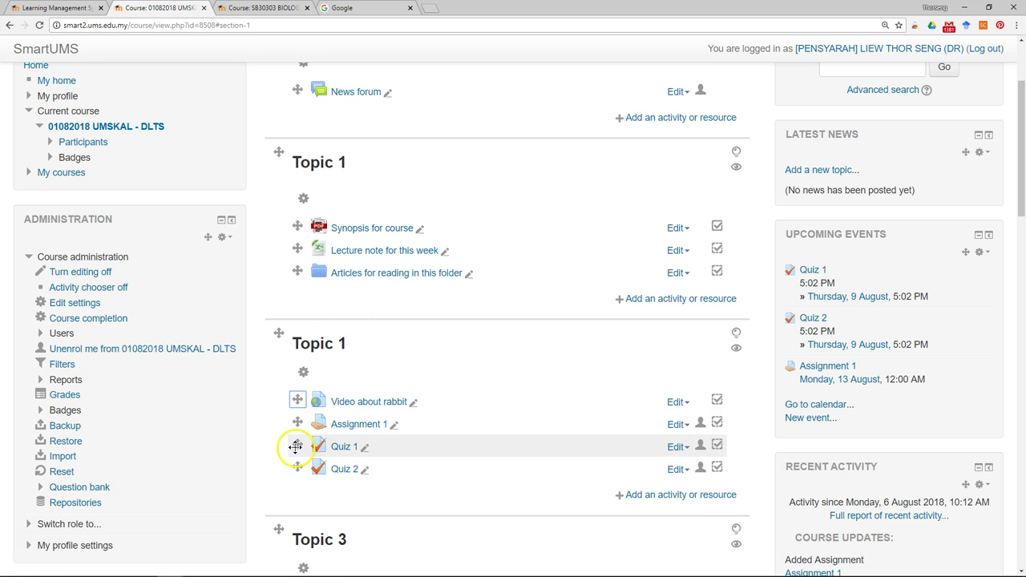
mouse_move(298, 445)
mouse_down()
mouse_move(301, 269)
mouse_move(299, 289)
mouse_up()
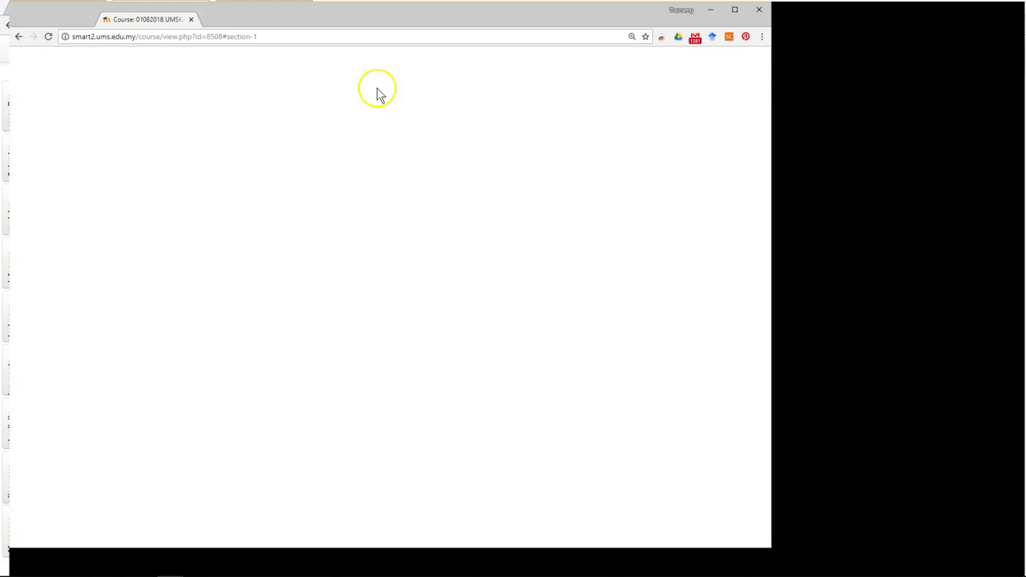
Split the browser into two side-by-side windows, with the course page on the left.
drag(171, 12, 68, 32)
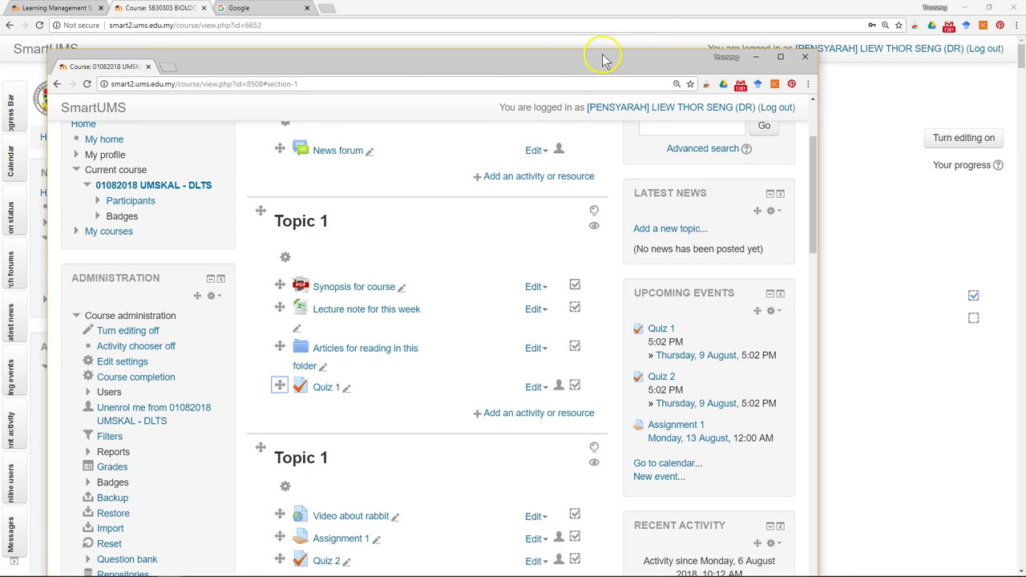
drag(607, 57, 2, 64)
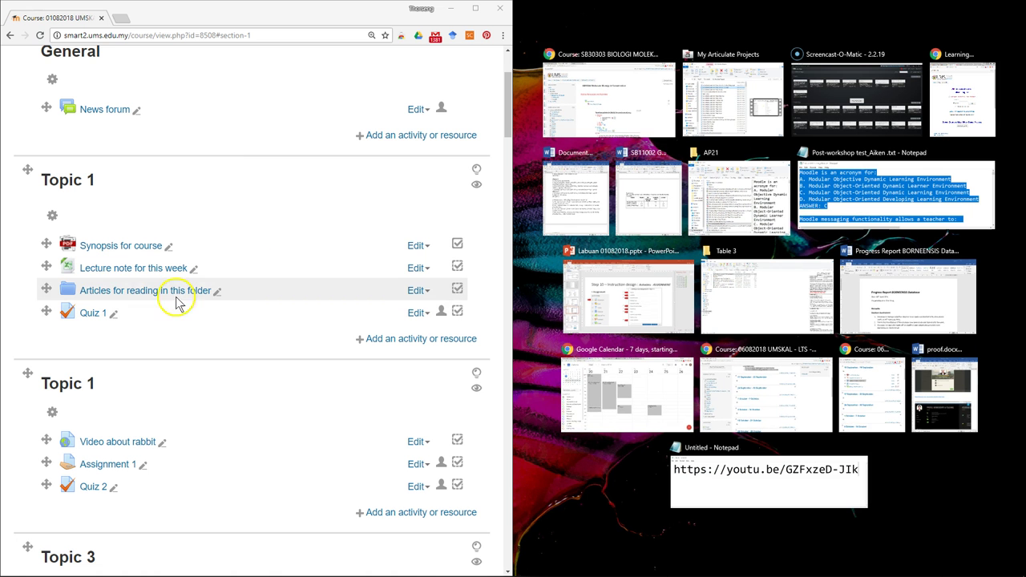
click(121, 18)
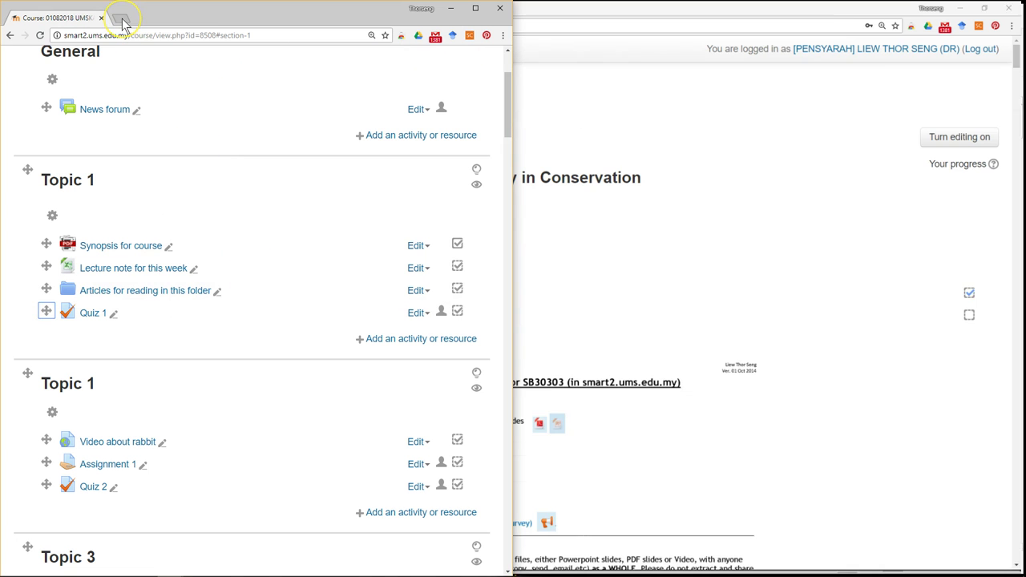
drag(136, 18, 1024, 60)
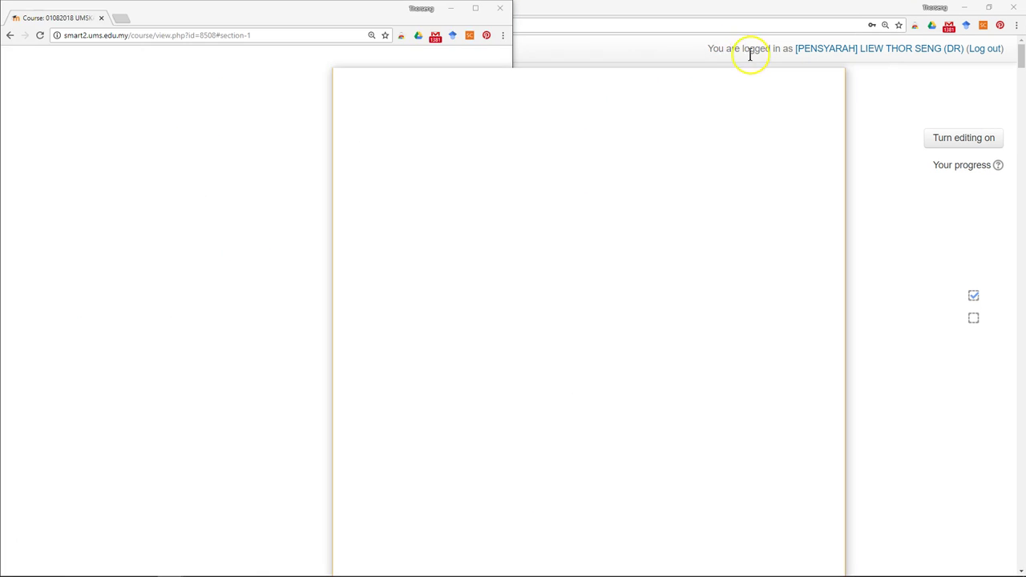
Load the same course page URL in the right-hand window.
click(127, 36)
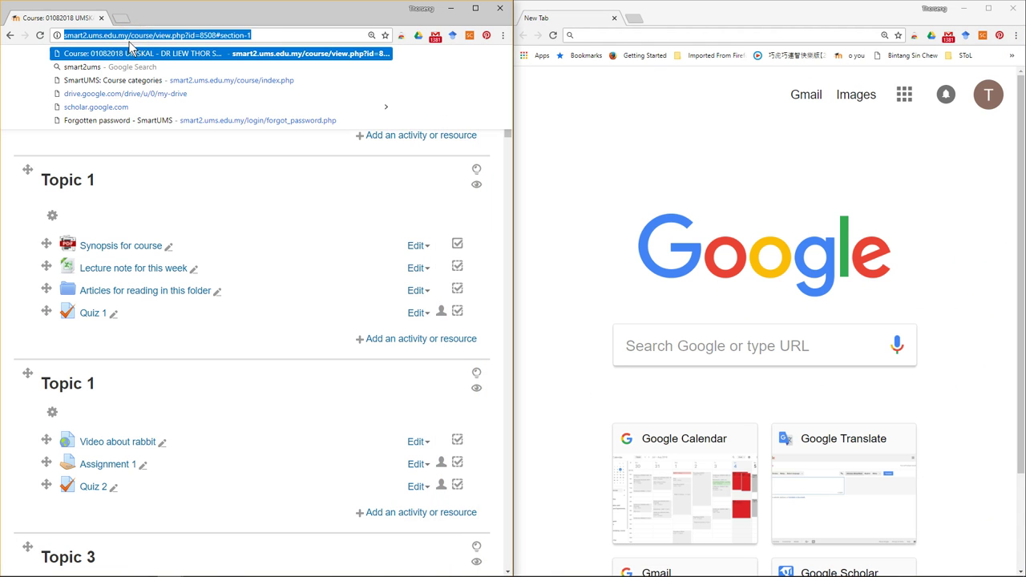
click(643, 30)
text(http://smart2.ums.edu.my/course/view.php?id=8508#section-1)
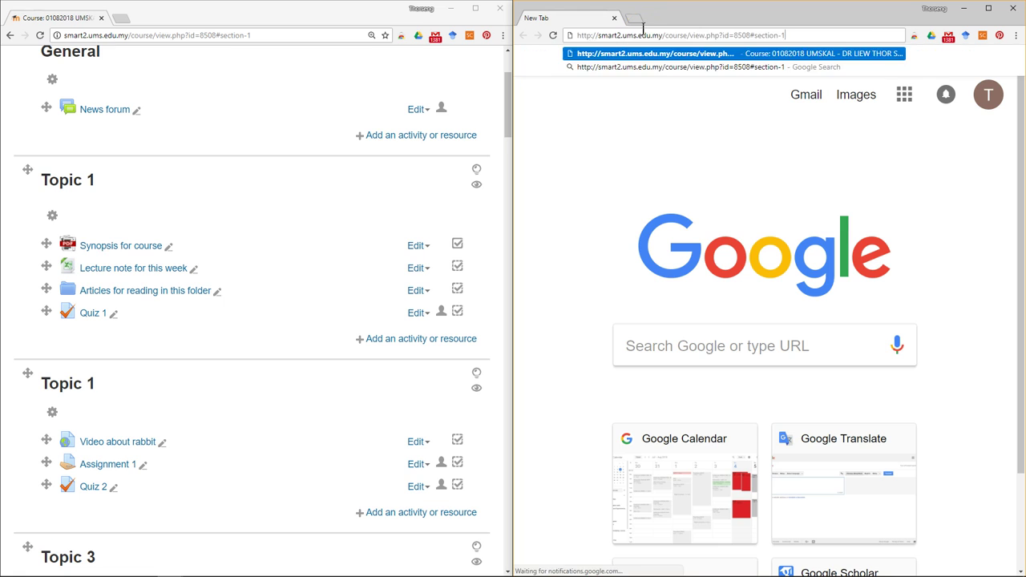
key(Return)
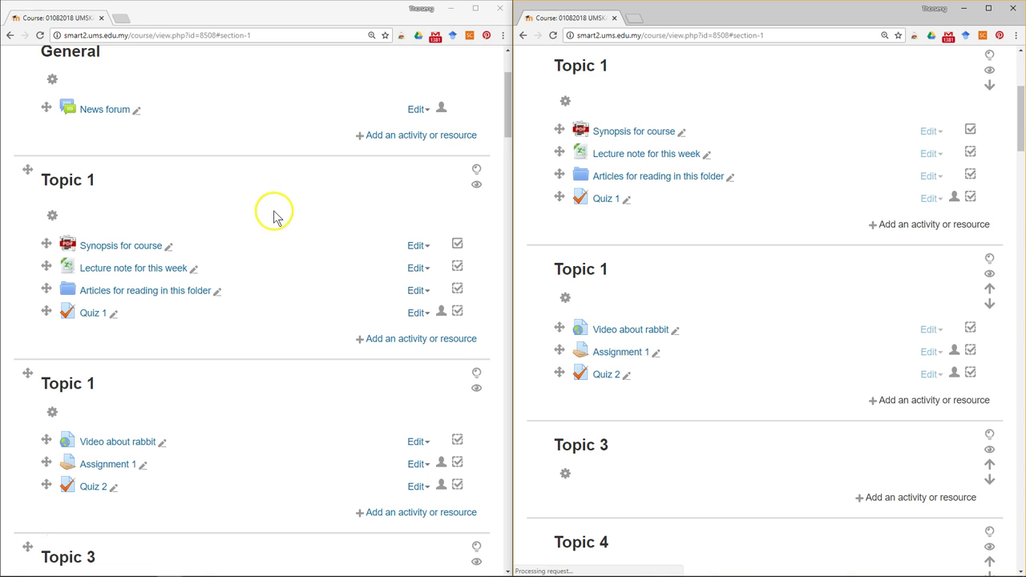
scroll(270, 217, down, 2)
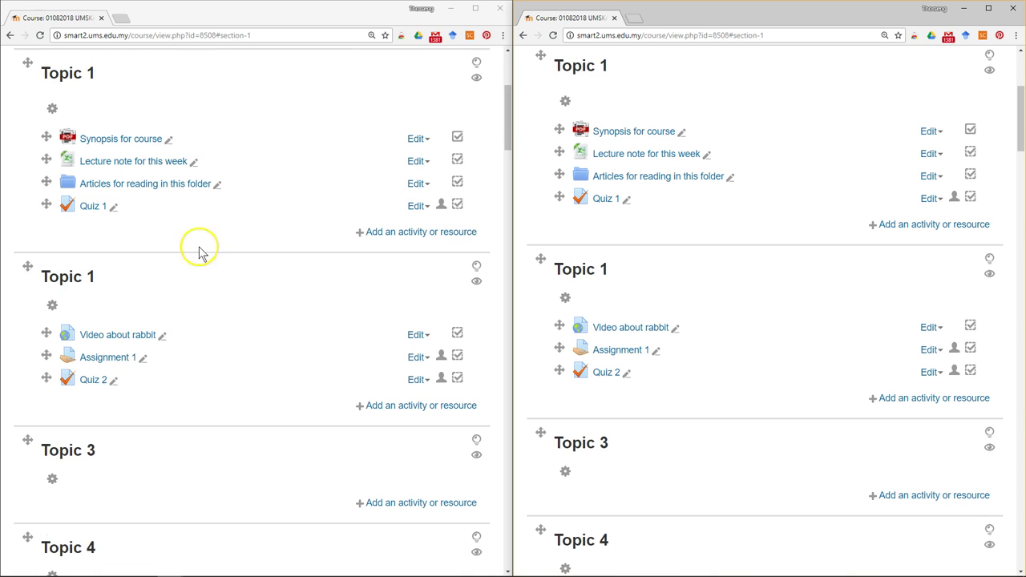
scroll(884, 226, up, 1)
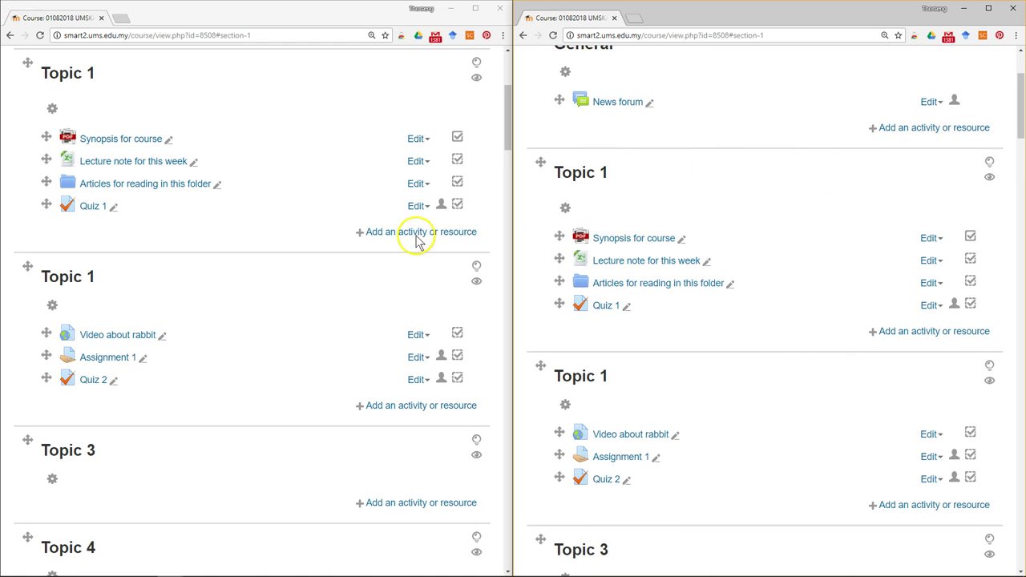
scroll(160, 188, up, 1)
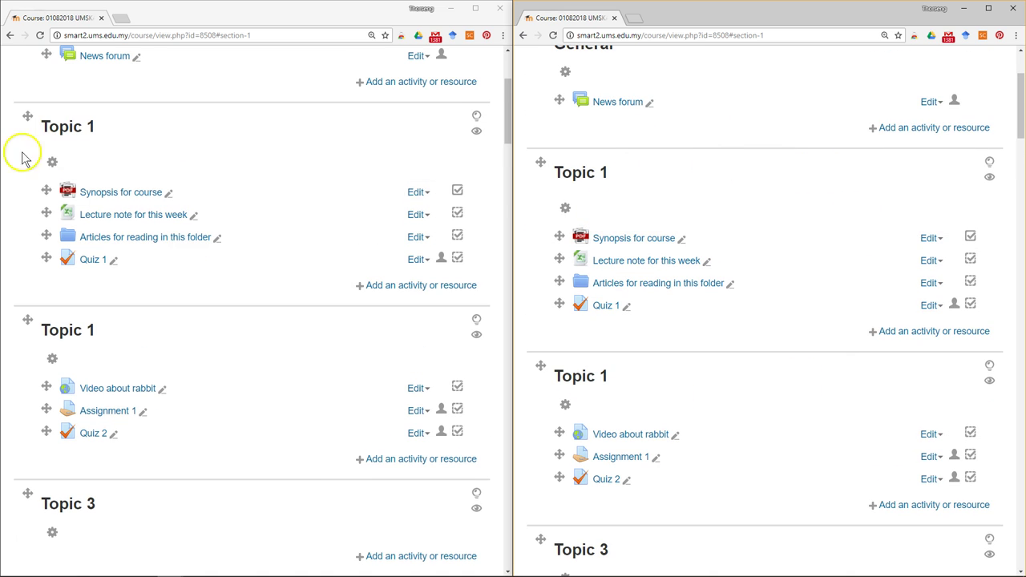
Replace Topic 1's default section name with 'Week 1 - What is a fish'.
click(565, 210)
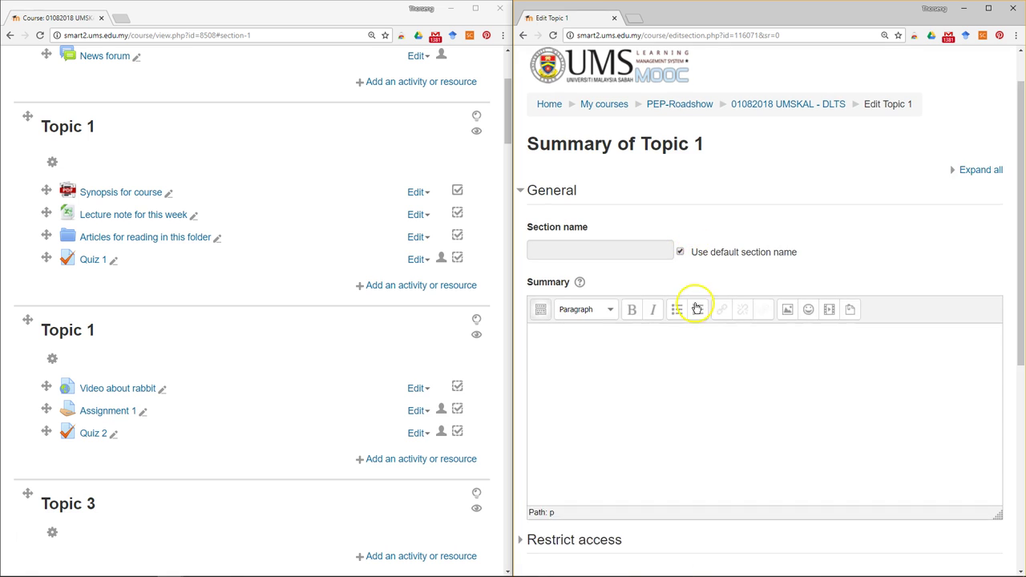
scroll(694, 304, down, 2)
click(679, 195)
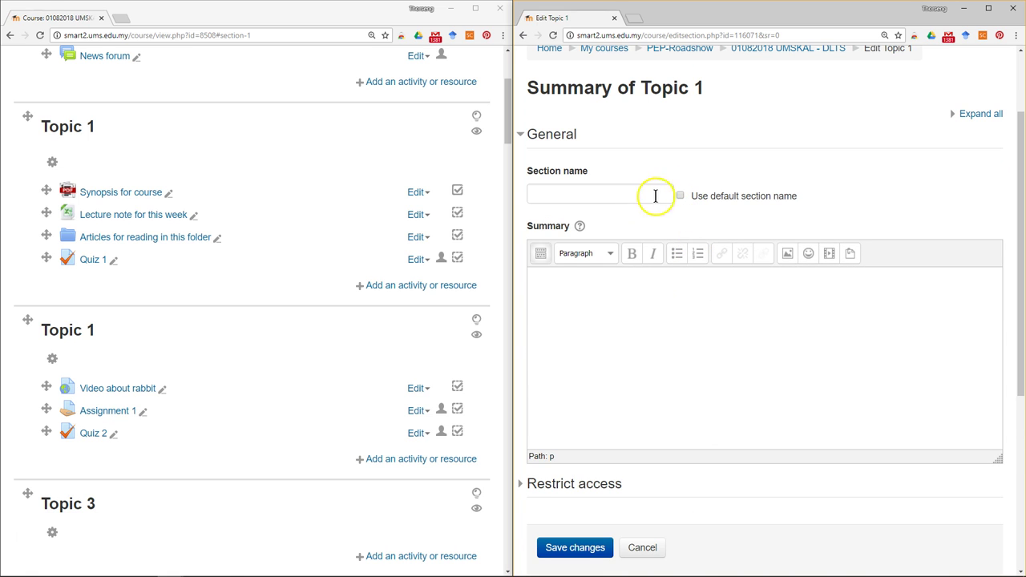
click(612, 196)
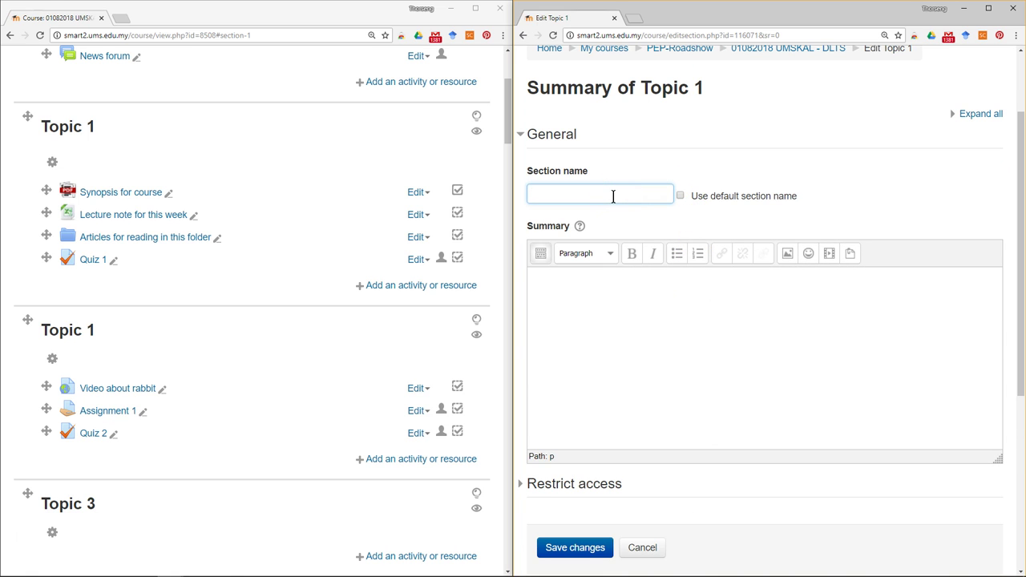
text(Week 1 - What is a fish)
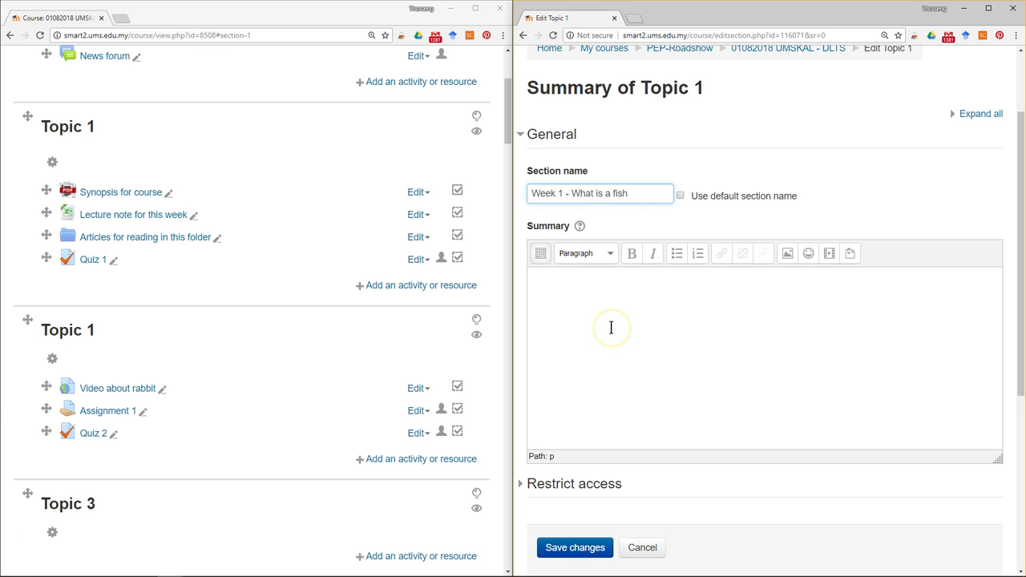
Correct the typos in the opening text of the Topic 1 summary.
click(578, 283)
text(Remeber)
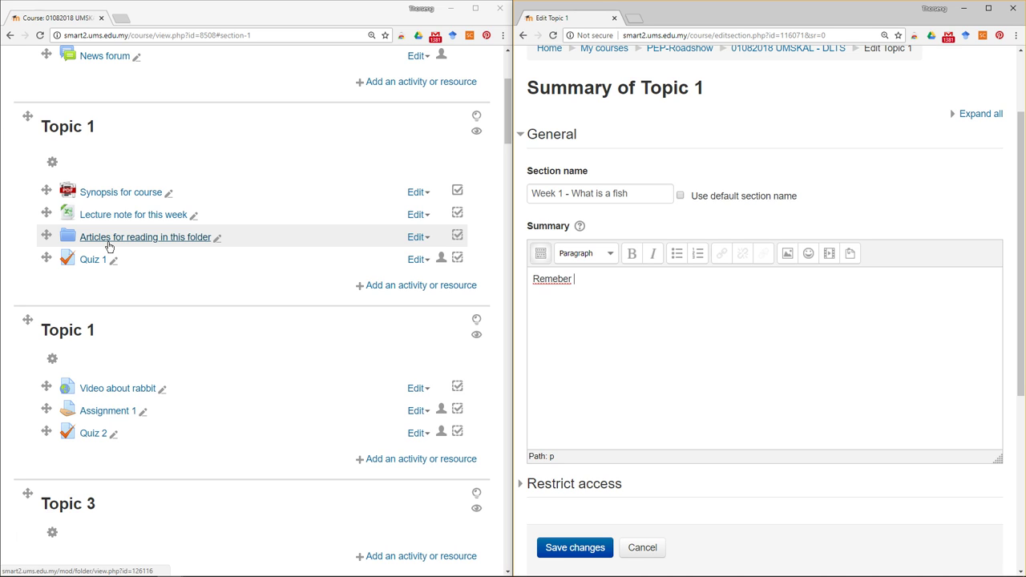
key(BackSpace)
key(BackSpace)
text(This week, you learning about fish. First, reme)
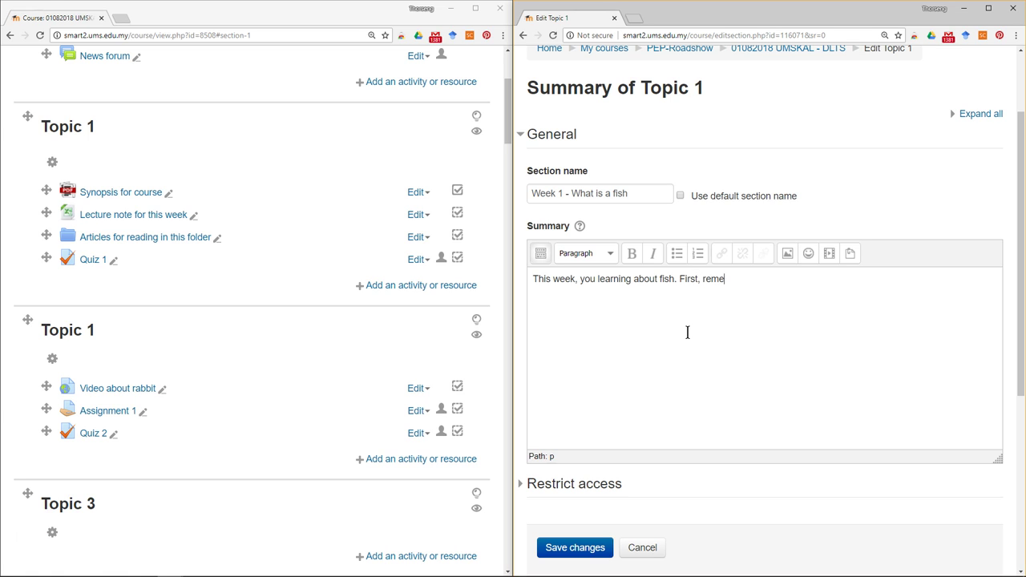
text(ber)
key(BackSpace)
key(BackSpace)
key(BackSpace)
key(BackSpace)
key(BackSpace)
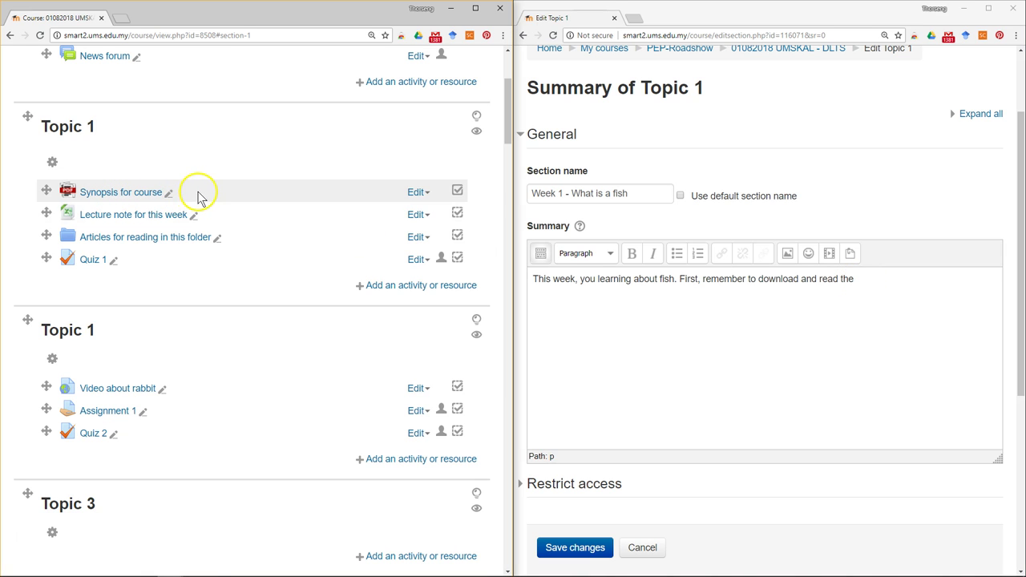
Insert the Synopsis for course link into the summary, followed by 'Read the'.
drag(197, 196, 64, 190)
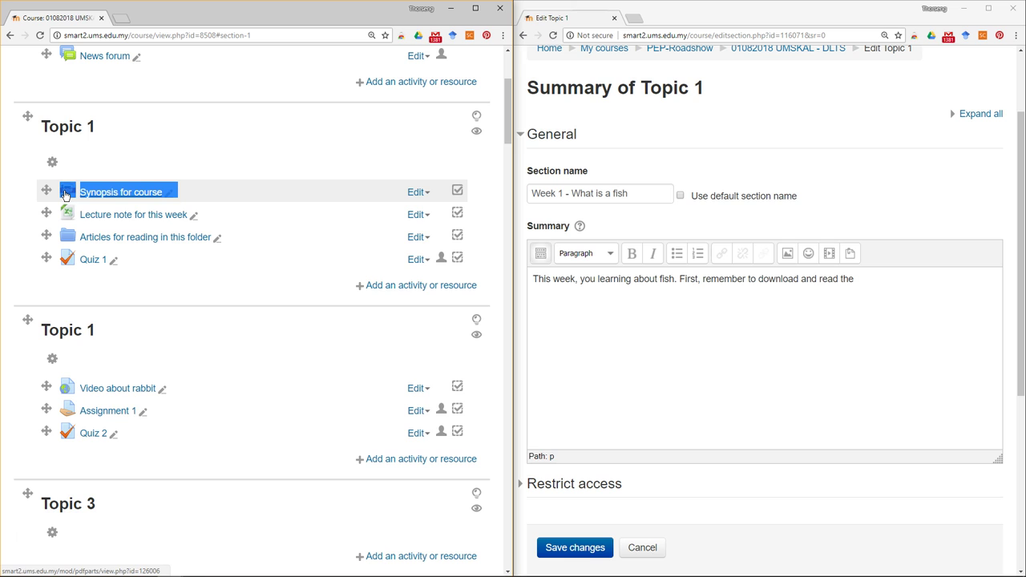
click(890, 273)
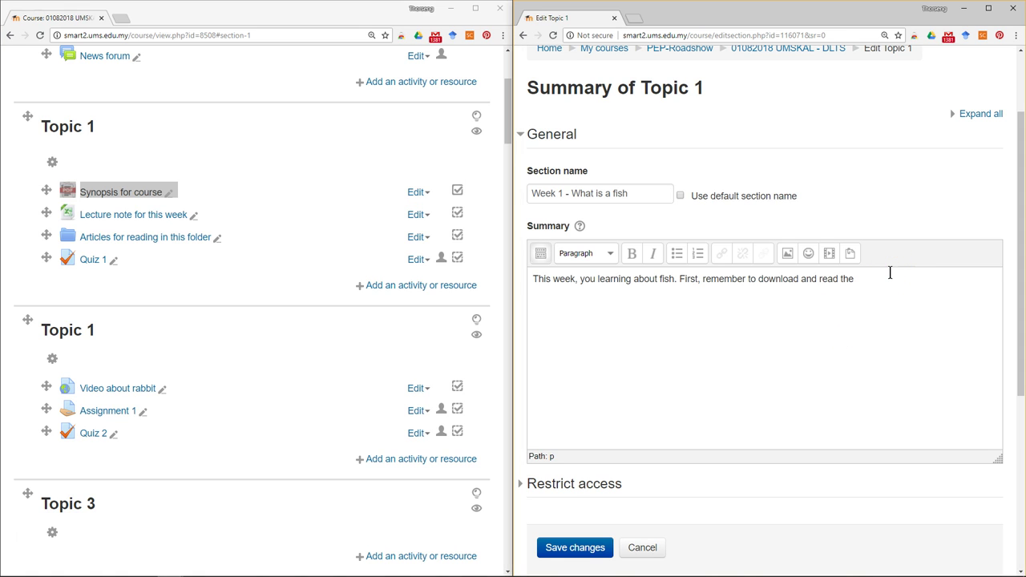
key(BackSpace)
key(ctrl+v)
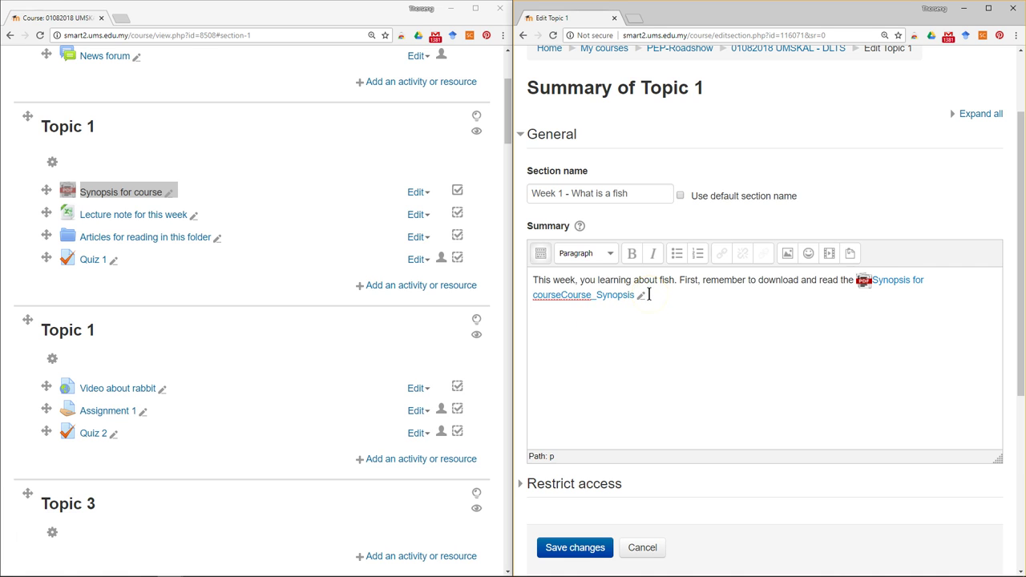
key(BackSpace)
key(BackSpace)
key(BackSpace)
key(BackSpace)
key(BackSpace)
key(BackSpace)
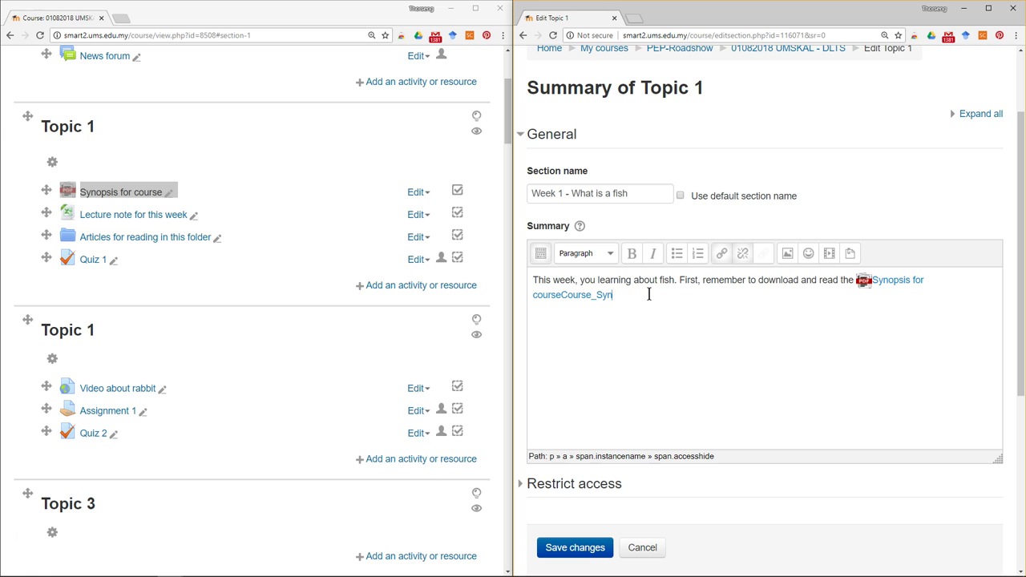
key(BackSpace)
key(BackSpace)
key(BackSpace)
key(BackSpace)
key(BackSpace)
key(BackSpace)
key(BackSpace)
key(BackSpace)
key(BackSpace)
key(BackSpace)
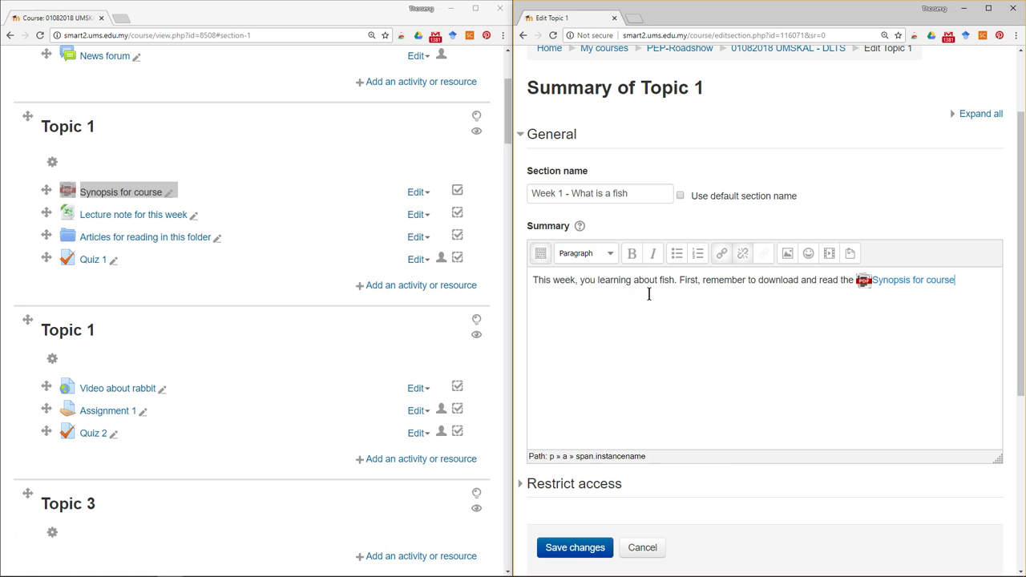
key(Return)
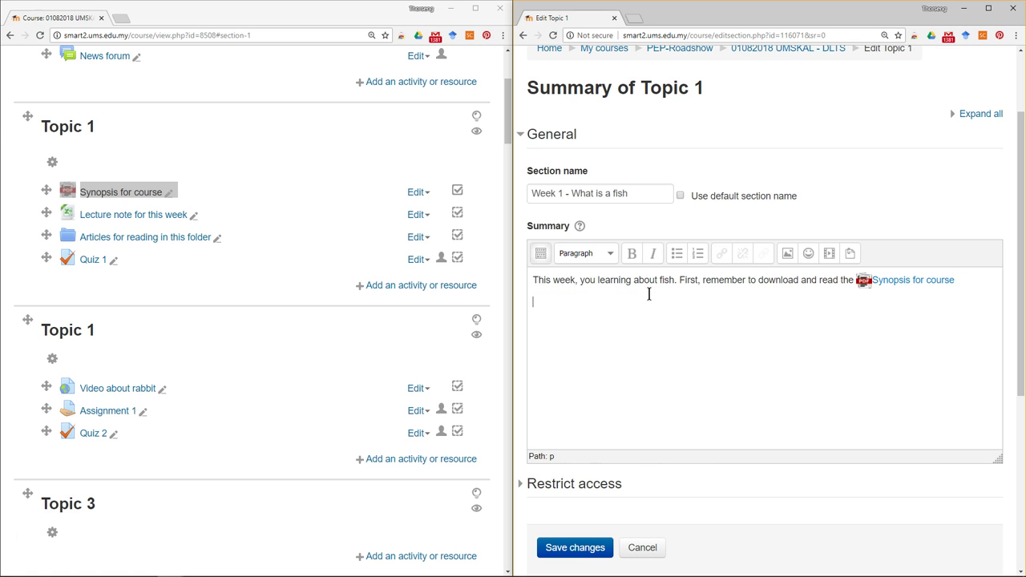
key(BackSpace)
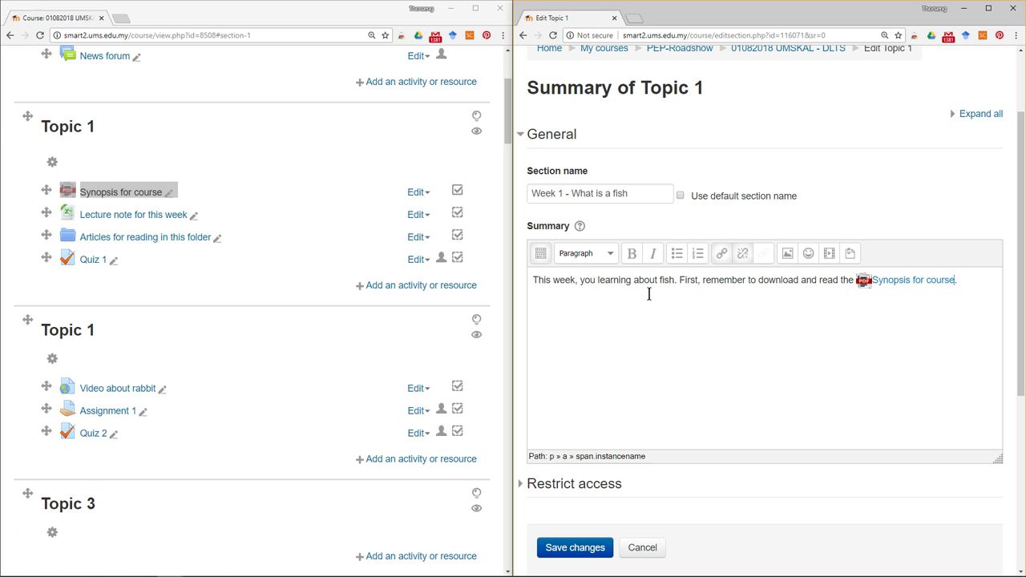
key(End)
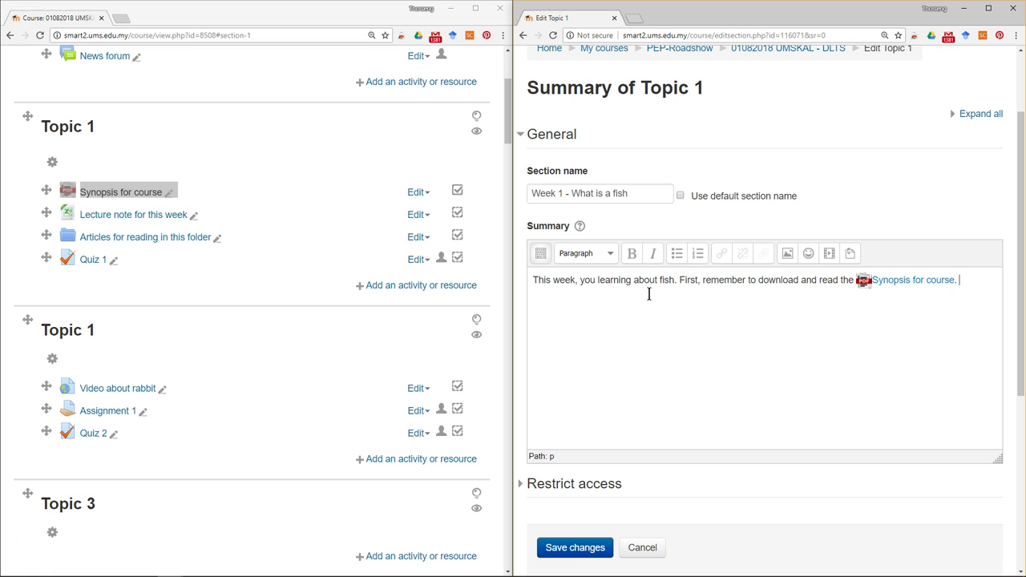
text(Re)
text(ad the)
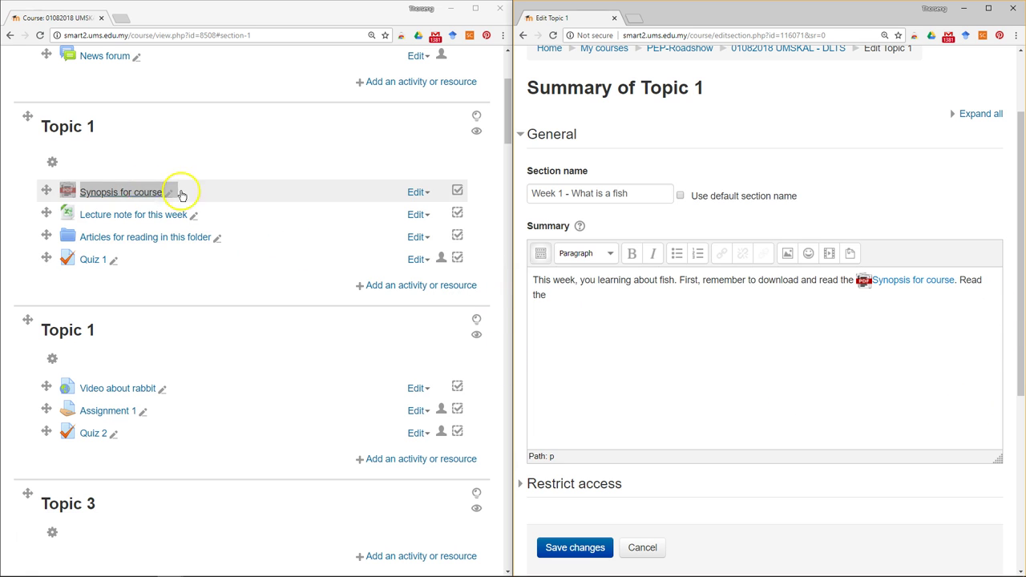
Paste the Lecture note for this week link after 'Read the', removing the stray 'File'.
drag(189, 215, 63, 216)
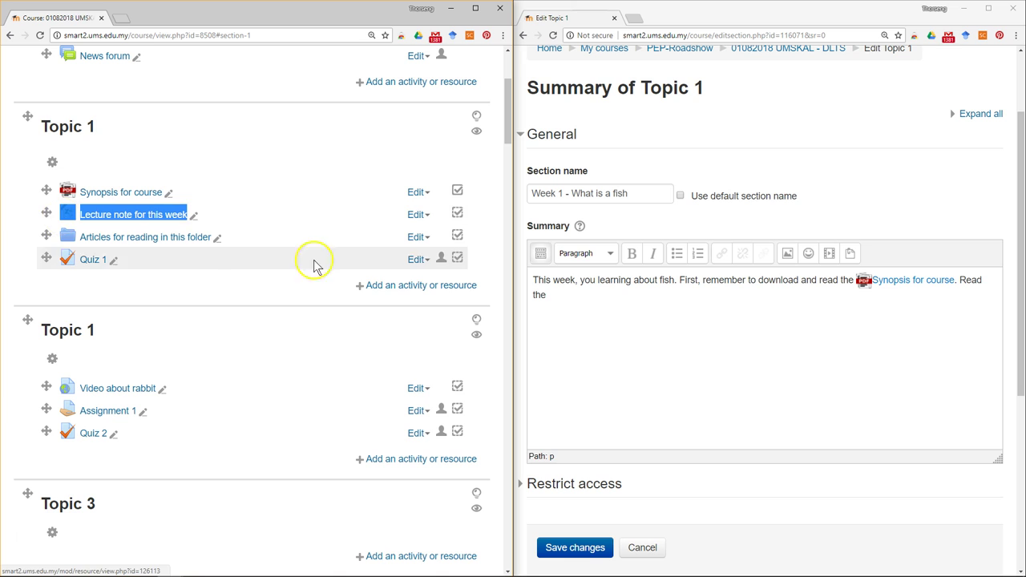
click(634, 297)
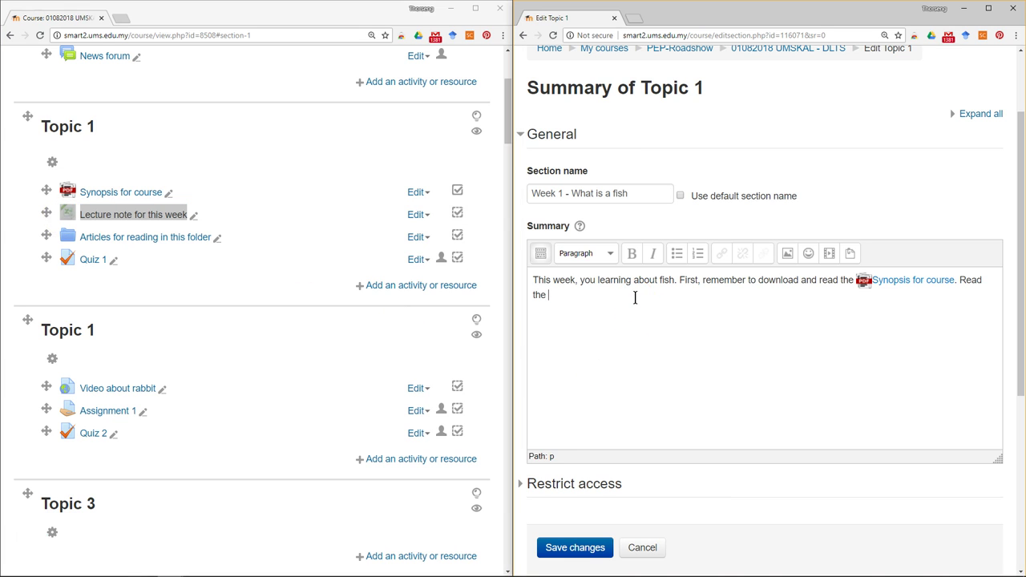
text(Lecture note for this weekFile)
drag(697, 293, 672, 298)
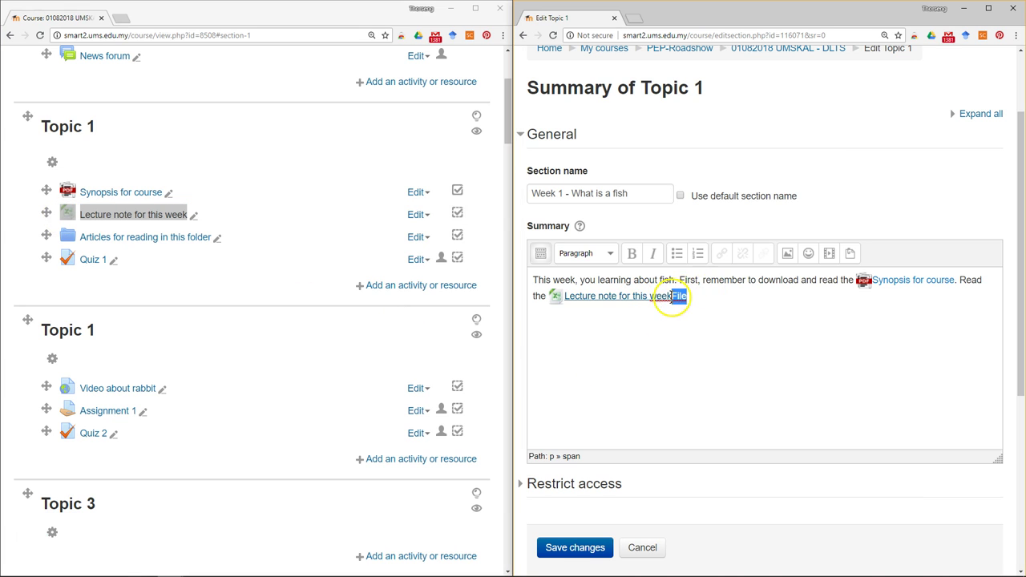
key(BackSpace)
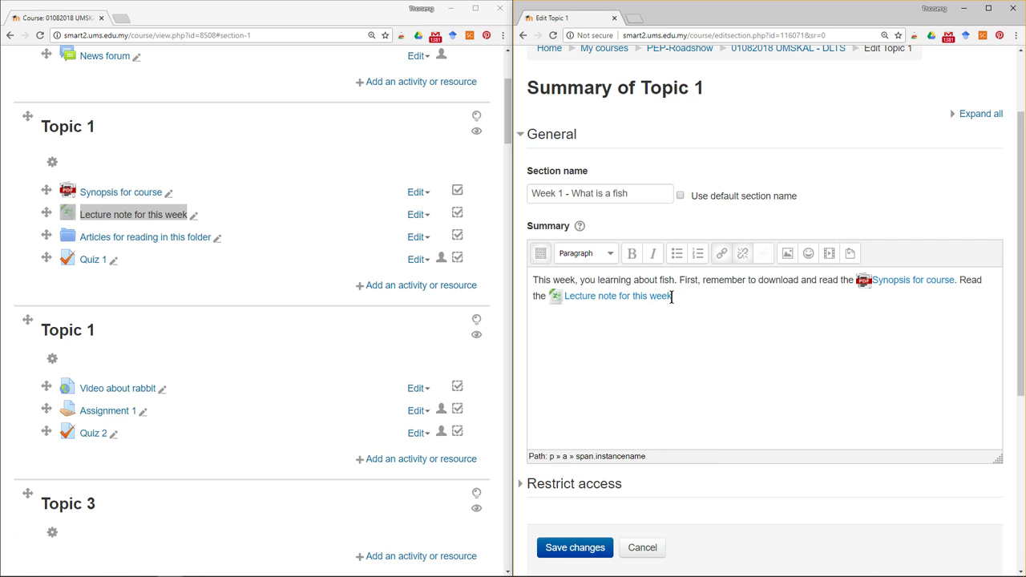
click(607, 328)
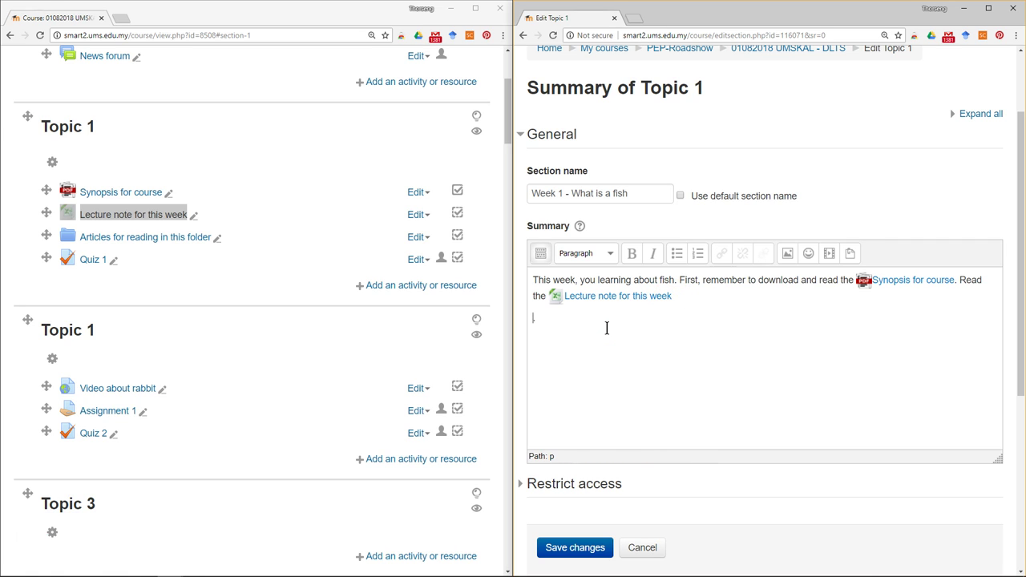
key(BackSpace)
Add 'before the class' after the lecture note link.
click(607, 327)
key(Left)
text(b)
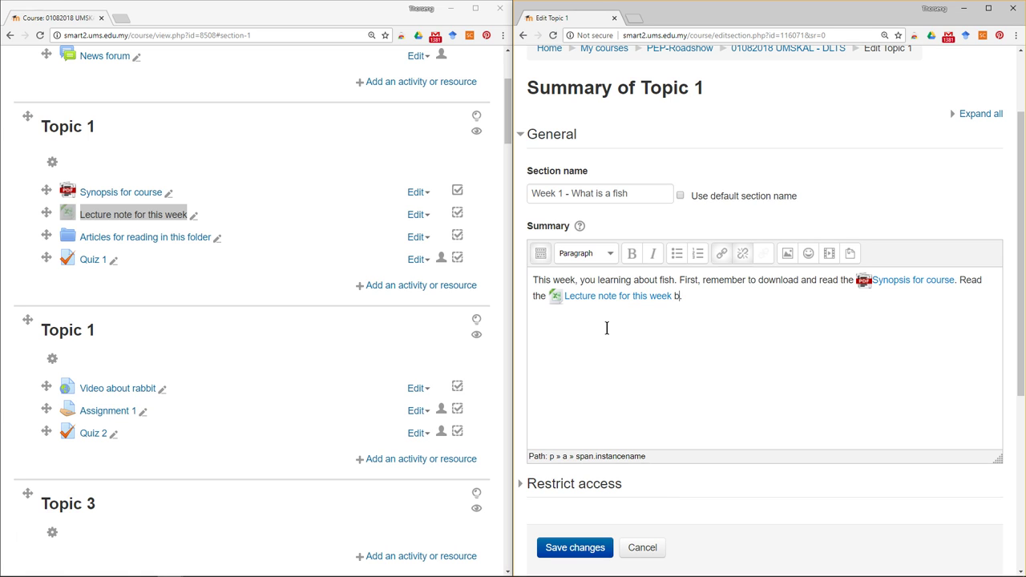
text(efore )
text(the c)
text(lass)
click(626, 319)
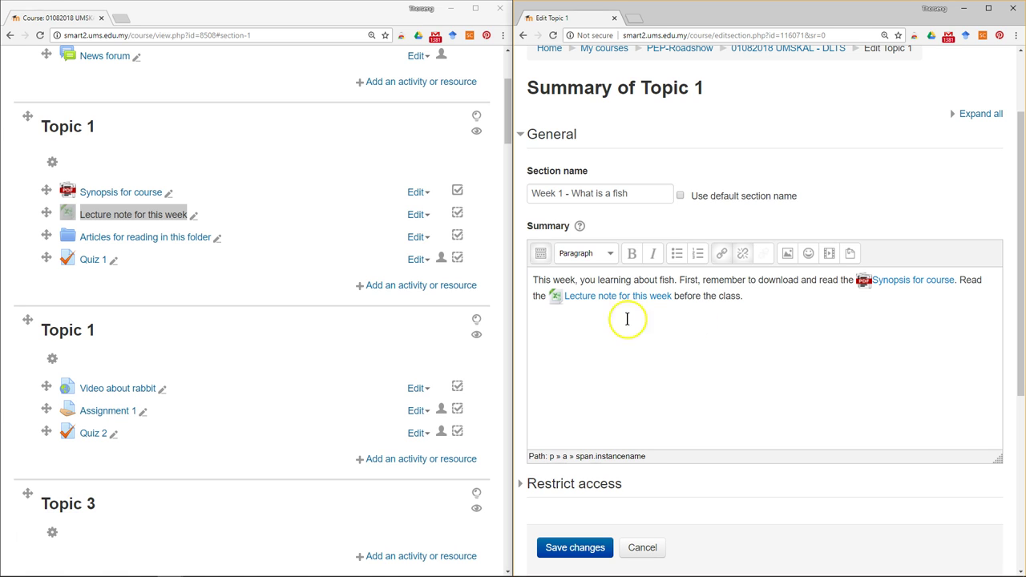
click(754, 298)
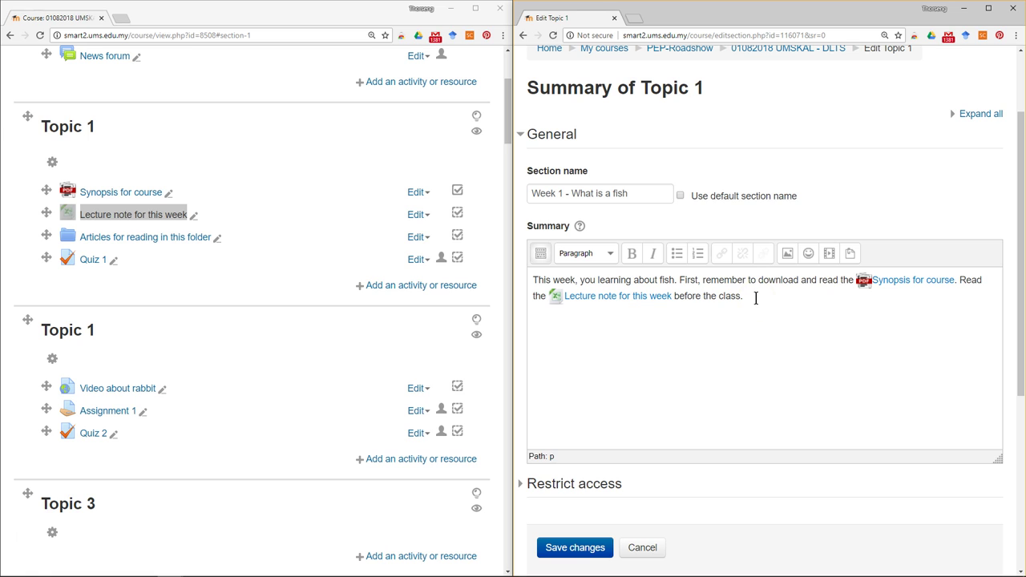
Add 'You may also download these' followed by the Articles for reading in this folder link.
text(ou )
text(may al)
text(so )
text(read )
text(these)
click(764, 332)
click(839, 328)
mouse_move(92, 234)
mouse_down()
mouse_move(80, 236)
mouse_move(211, 238)
mouse_up()
key(ctrl+c)
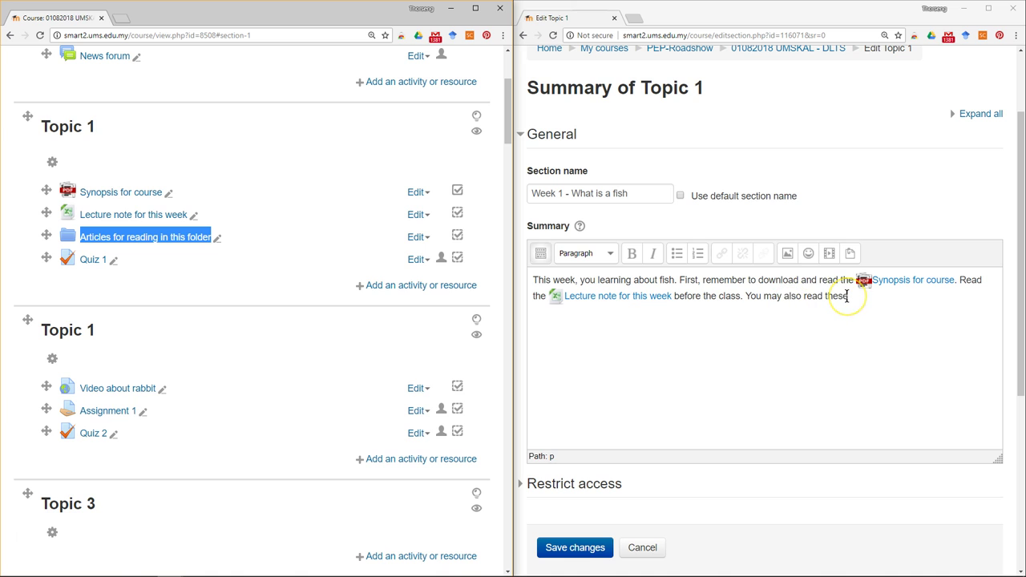
drag(847, 296, 802, 300)
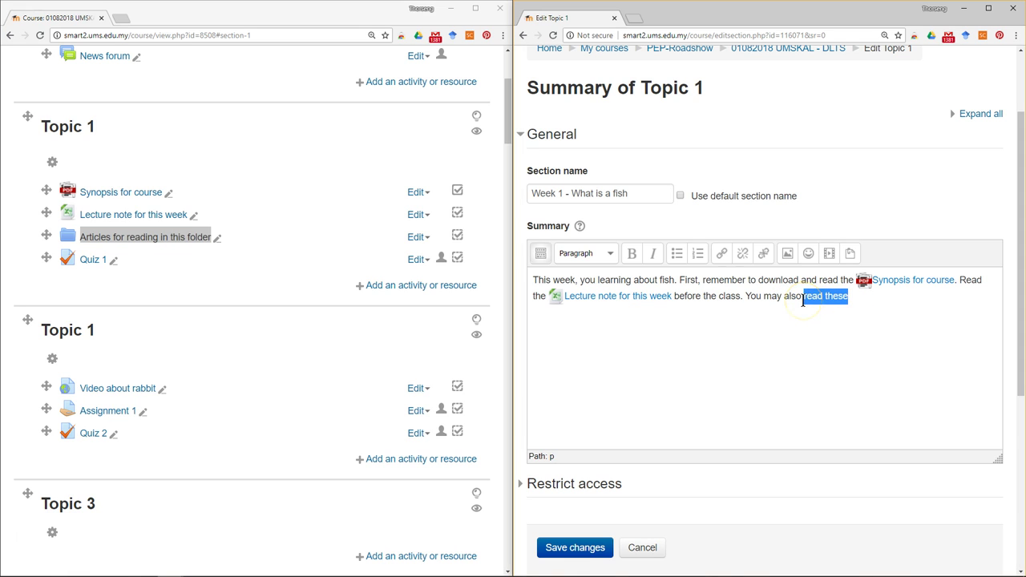
key(BackSpace)
text(dow)
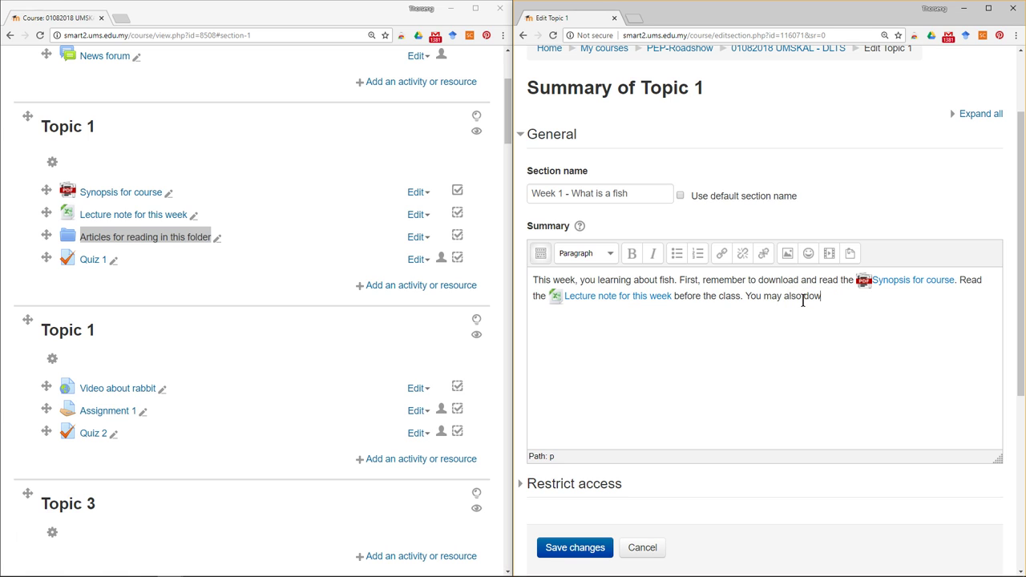
text(nload)
text( thes)
text(e)
key(ctrl+v)
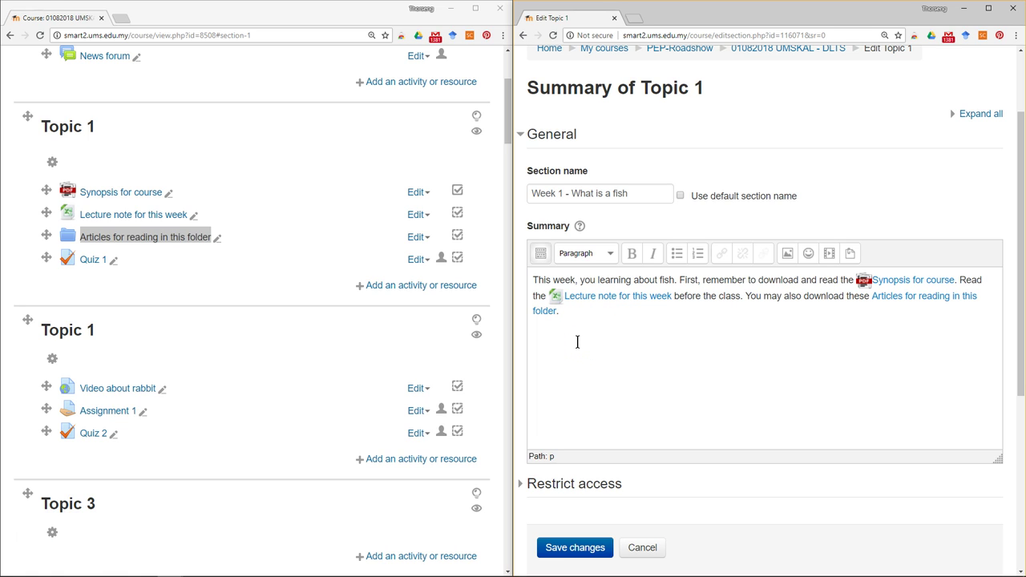
Start a new line reading 'Lastly, you need to pass this'.
key(Return)
text(L)
text(astk)
text(y)
key(BackSpace)
key(BackSpace)
text(l)
text(y, you)
text( need t)
text(o pass t)
text(his)
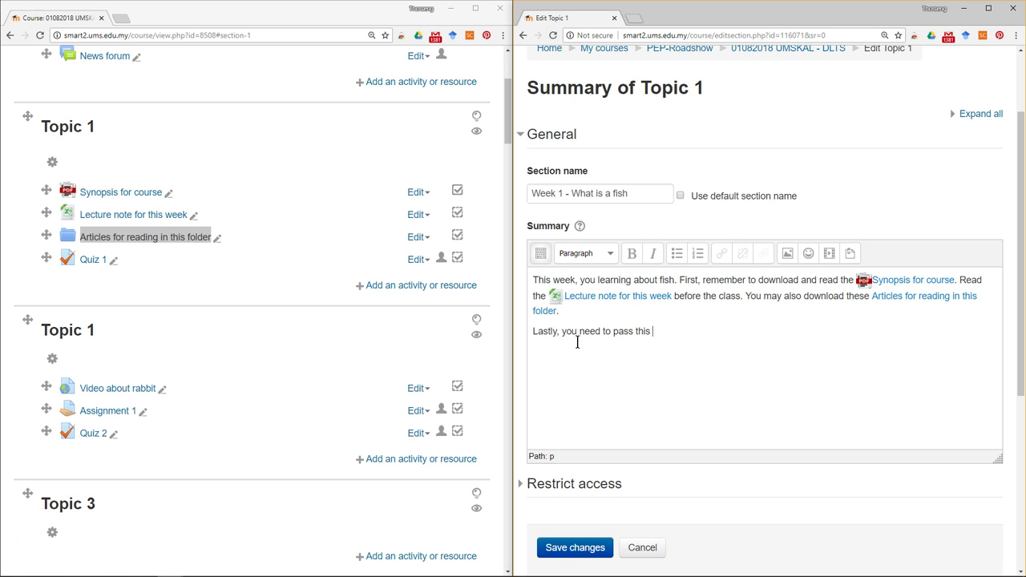
Replace 'this' with the linked Quiz 1 and end the line with a period.
key(BackSpace)
key(BackSpace)
key(BackSpace)
key(BackSpace)
drag(107, 258, 56, 261)
key(ctrl+c)
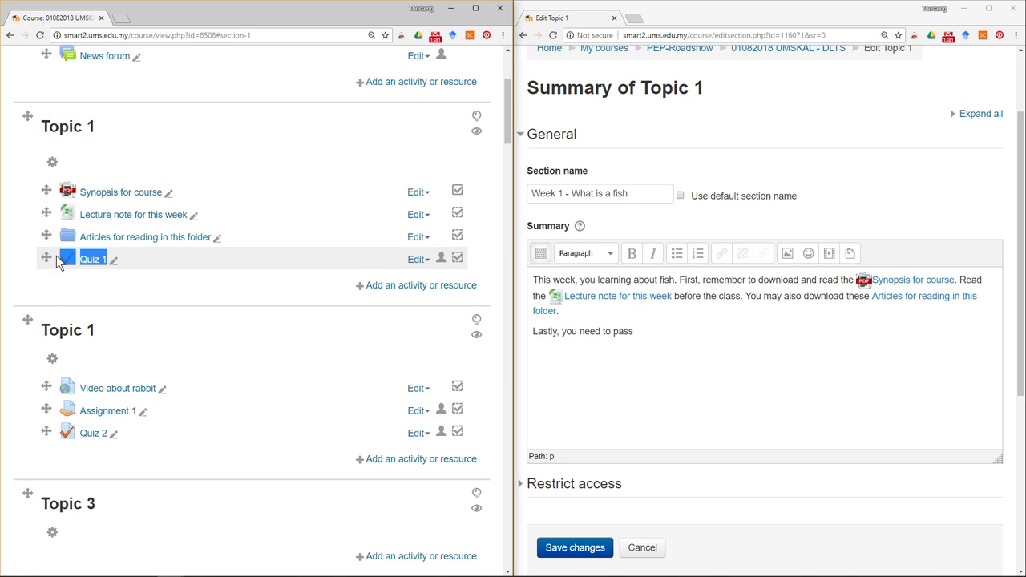
click(651, 331)
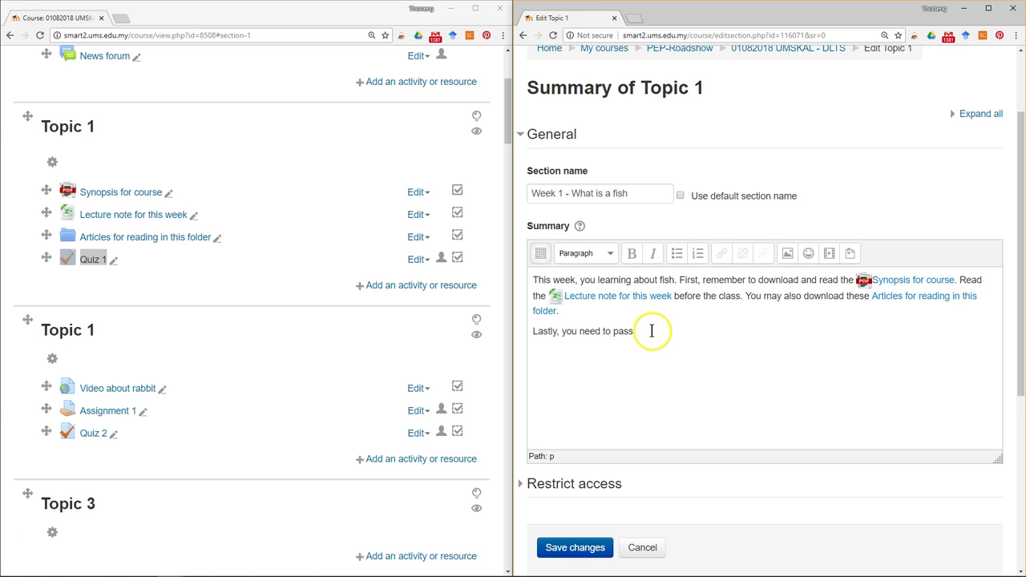
key(ctrl+v)
text(.)
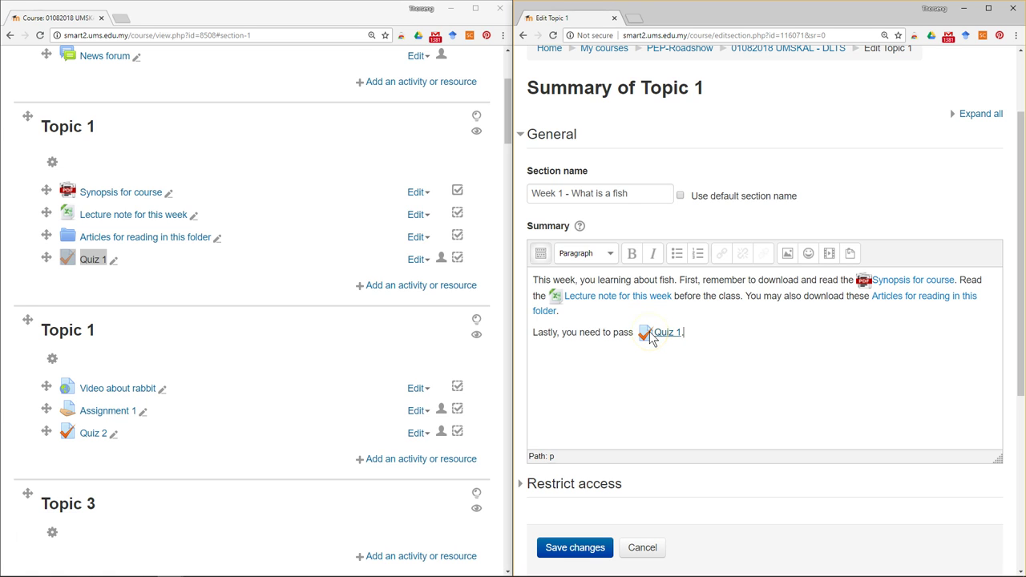
Add the folder icon in front of the Articles for reading link.
drag(72, 238, 58, 238)
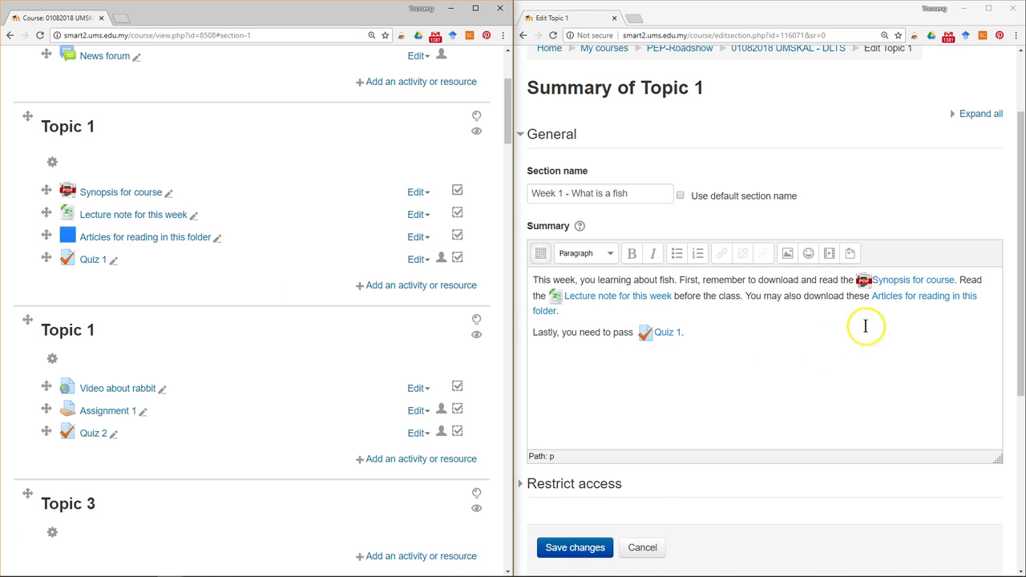
click(871, 298)
key(ctrl+v)
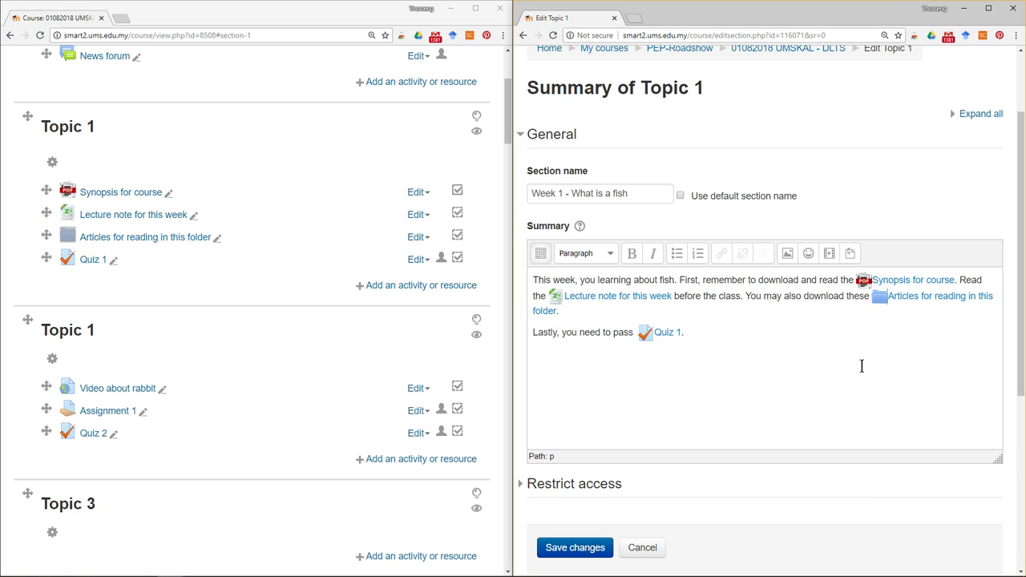
scroll(774, 409, down, 3)
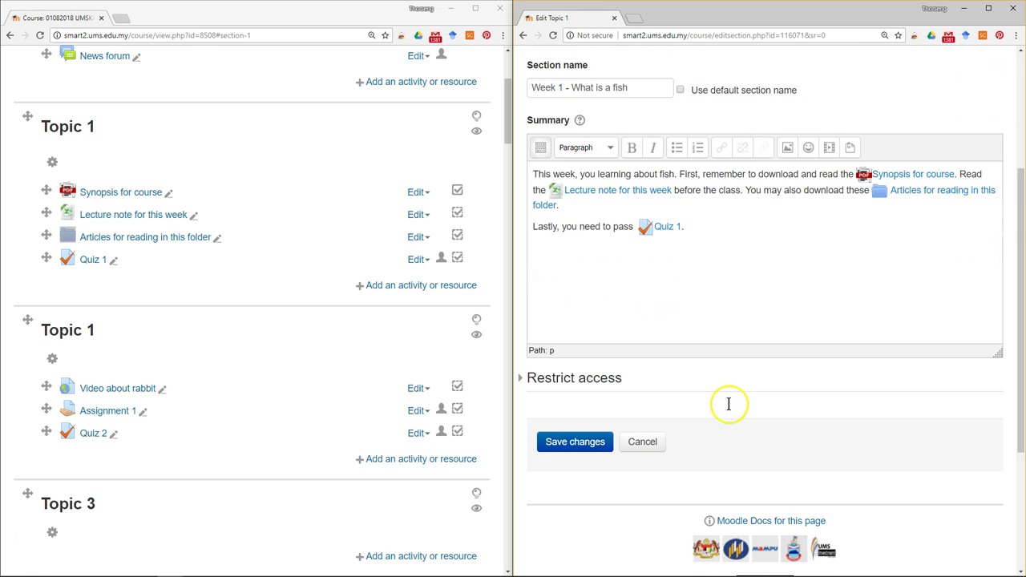
Save the section and check 'Week 1 - What is a fish' with its linked summary on the course page.
click(565, 443)
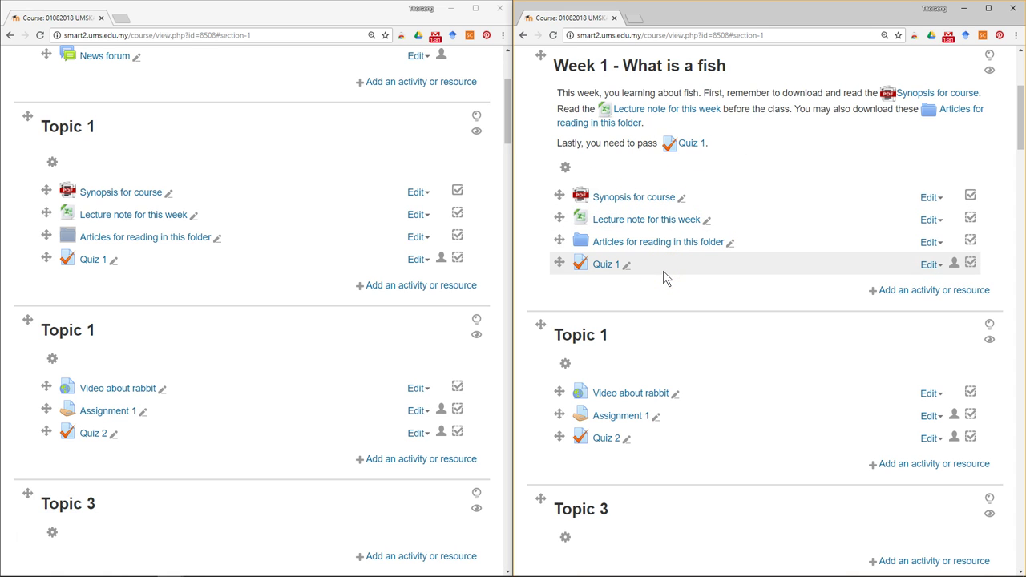
scroll(663, 271, up, 2)
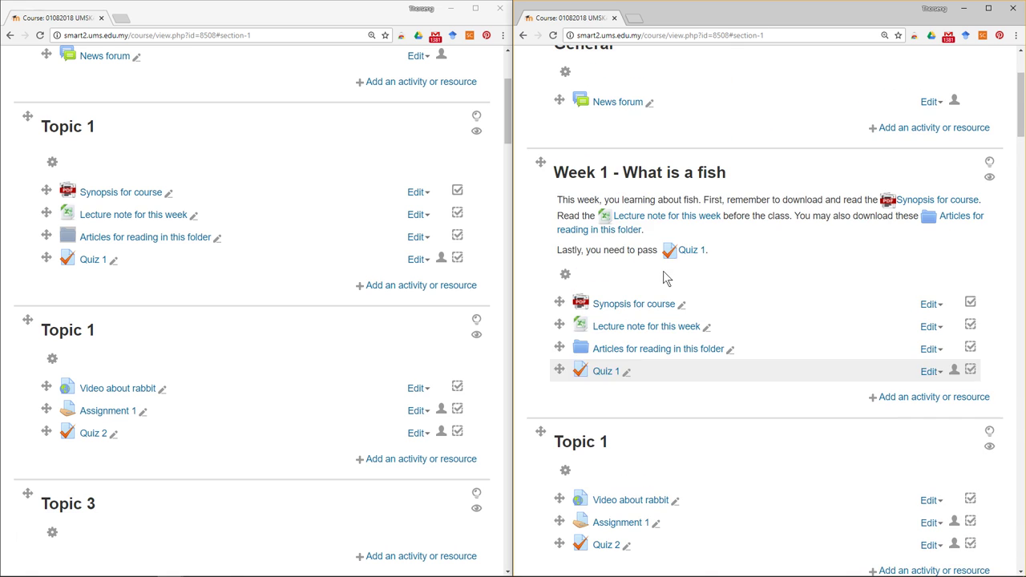